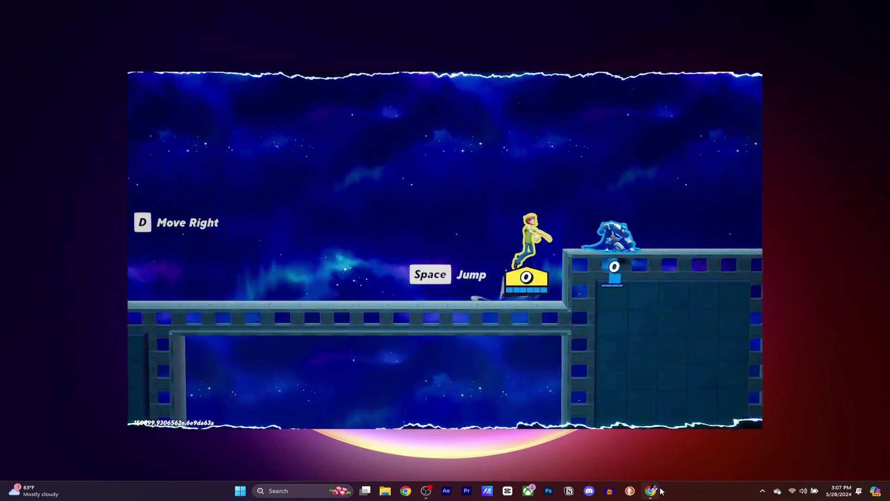
- Run right, jumping and double jumping across the platforms onto the higher ledge
key(d)
key(d)
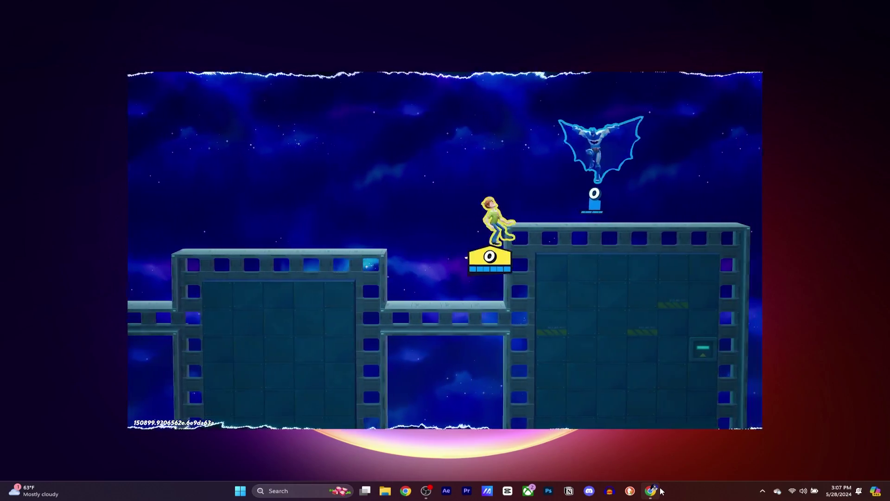
key(space)
key(d)
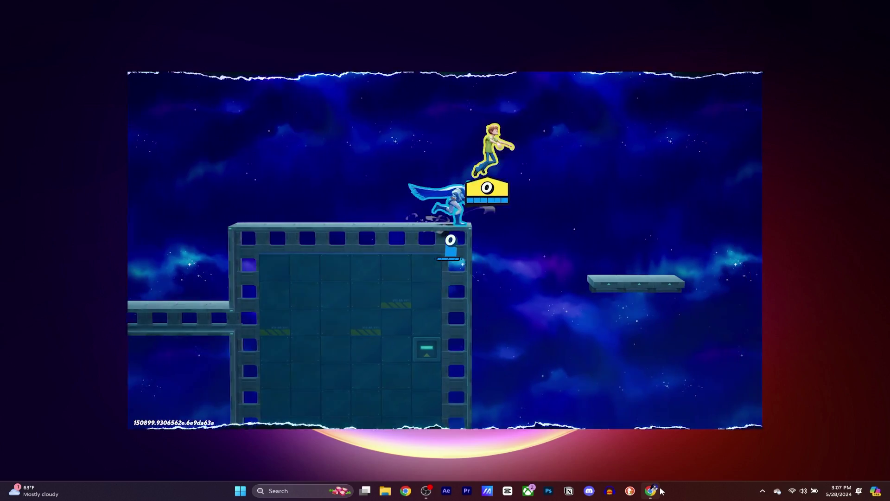
key(space)
key(d)
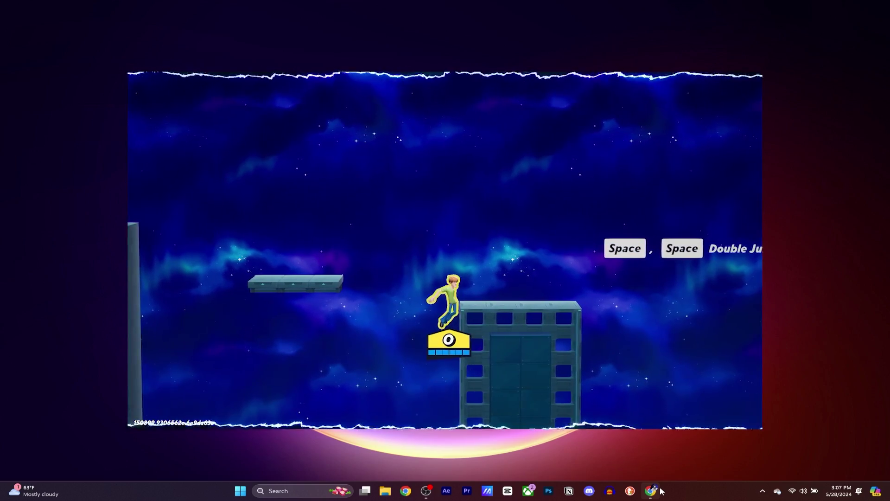
key(d)
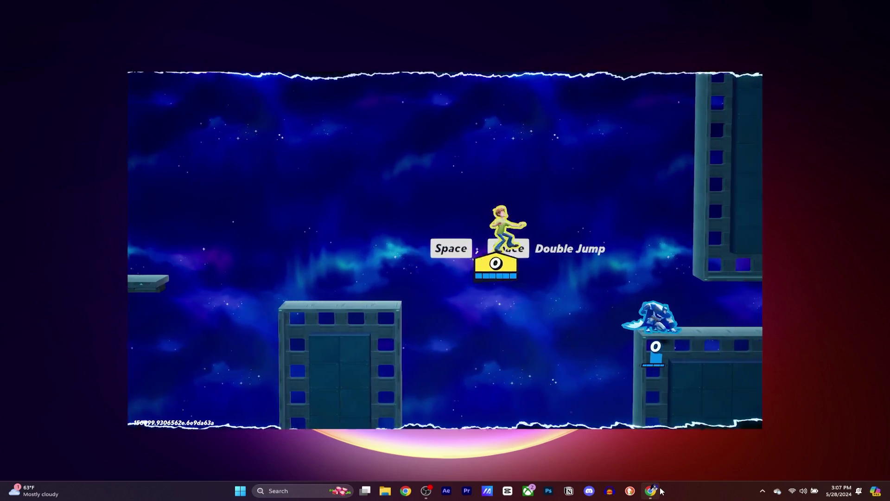
key(space)
key(d)
key(space)
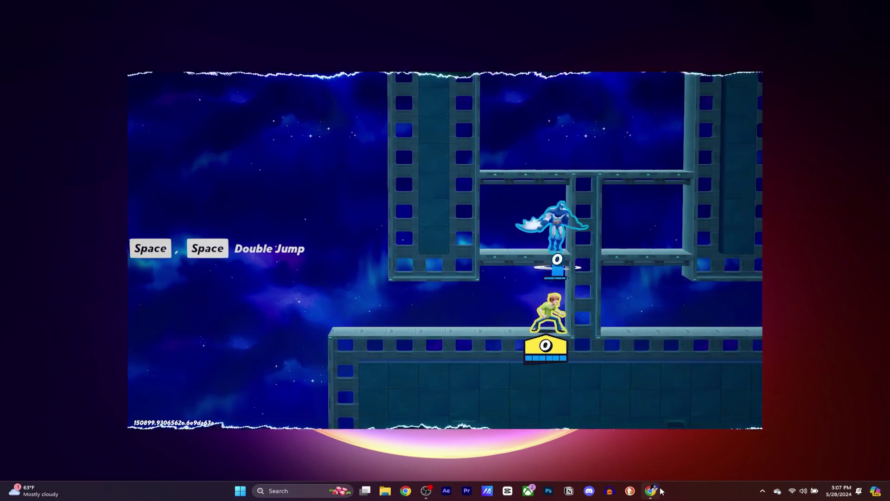
key(space)
key(d)
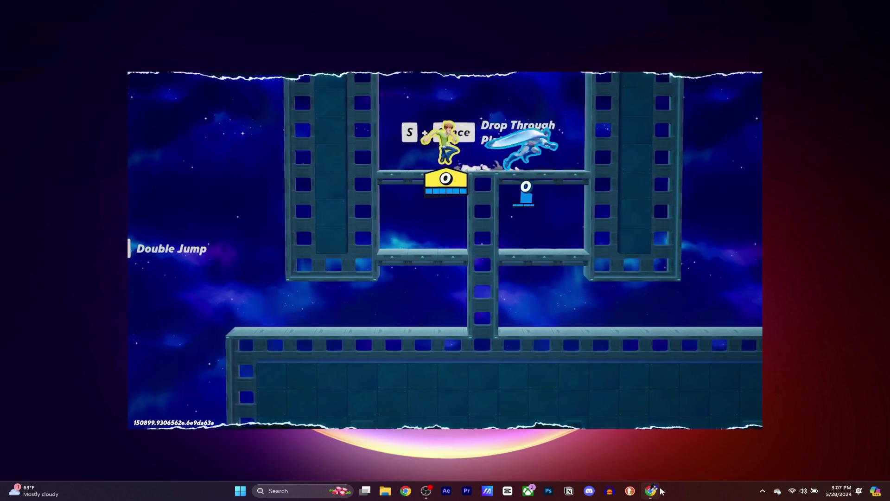
- Drop through the platforms with S+Space, then wall jump up to the higher ledge
key(s+space)
key(d)
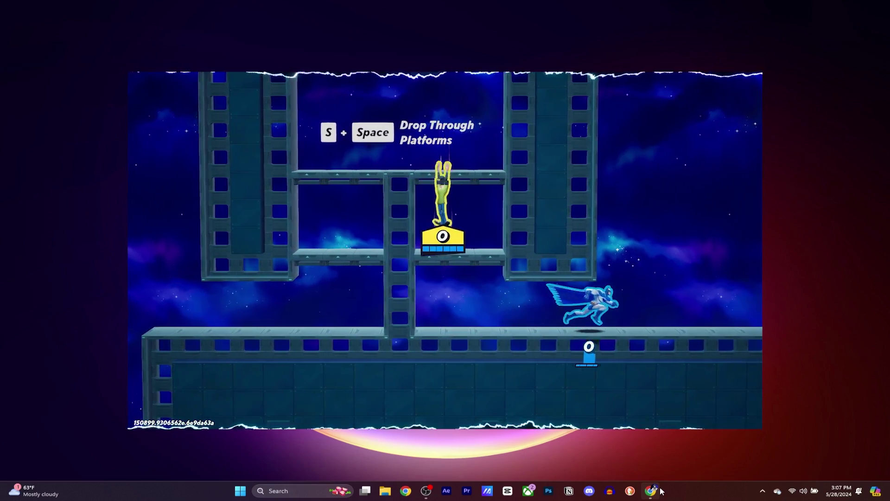
key(d)
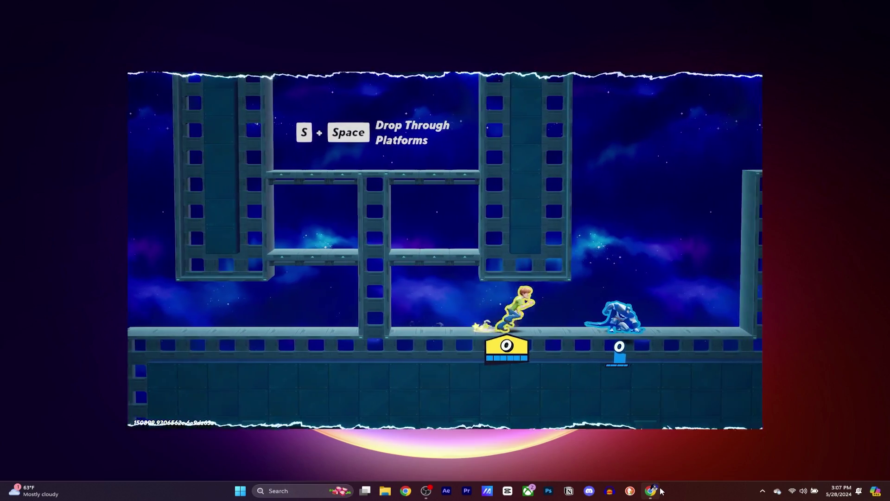
key(space)
key(space)
key(d)
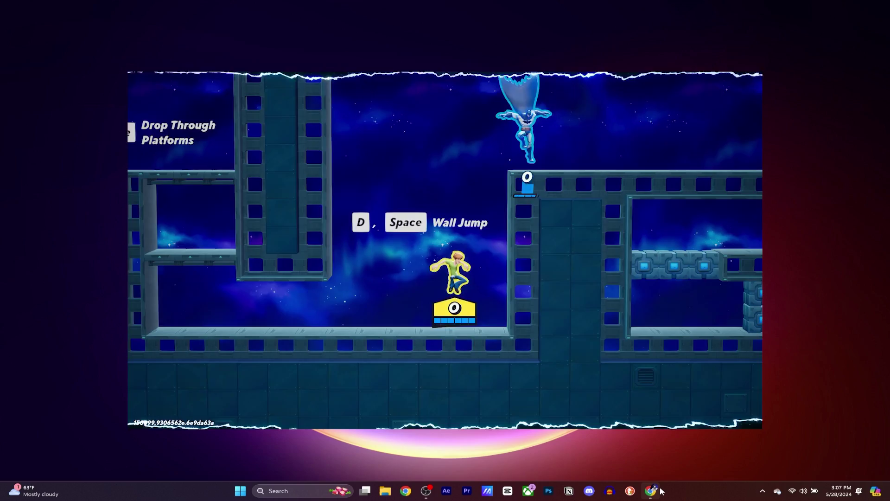
key(space)
- Attack the training opponent with J, drop to the middle platform, and leave the game
key(d)
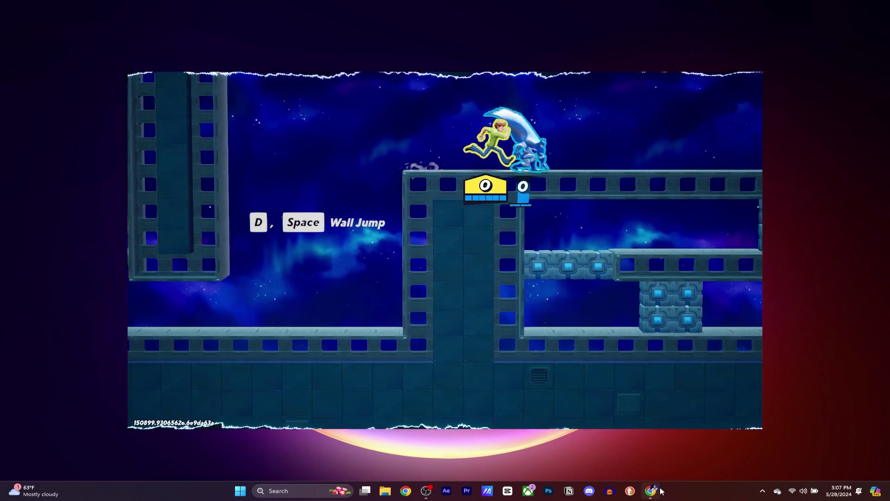
key(d)
key(j)
key(j)
key(j)
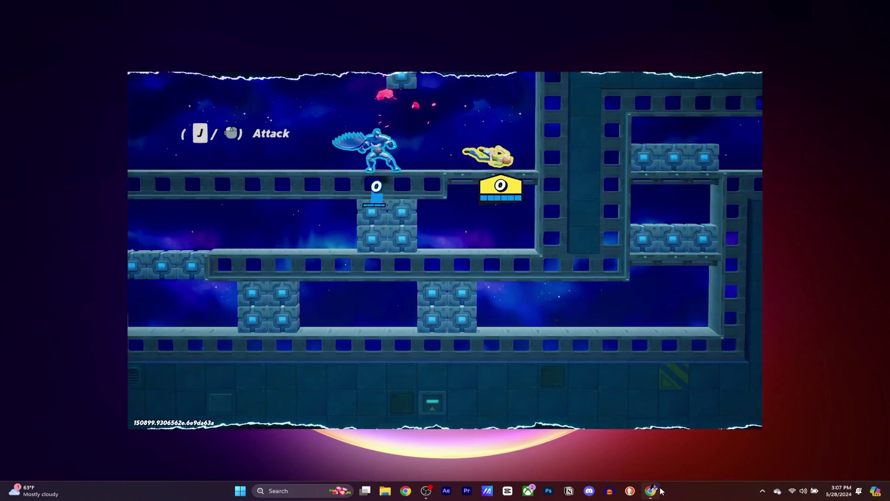
key(d)
key(s)
key(j)
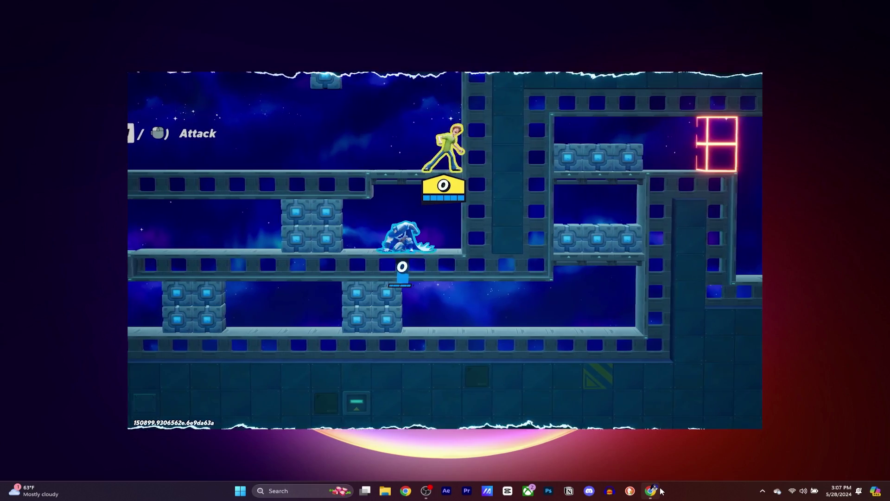
key(d)
key(d)
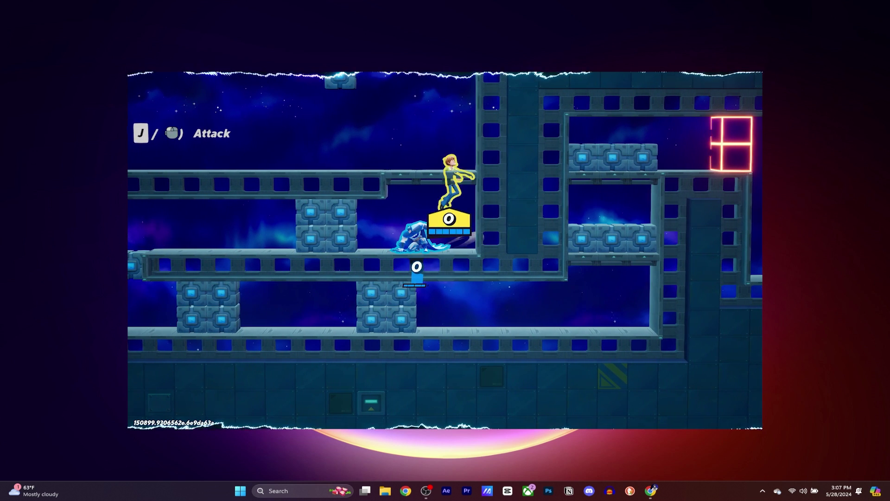
right_click(559, 274)
- Search 'Steam' in Chrome Incognito and download SteamSetup.exe from Steam's About page
click(584, 268)
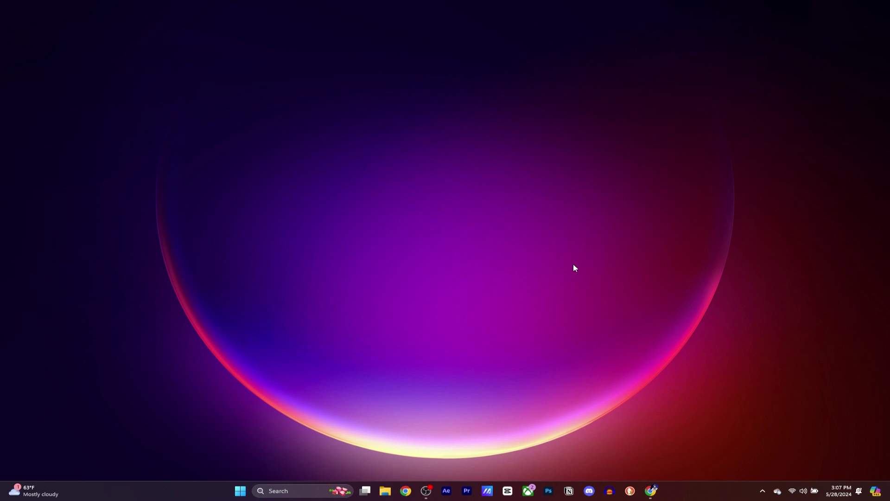
click(654, 491)
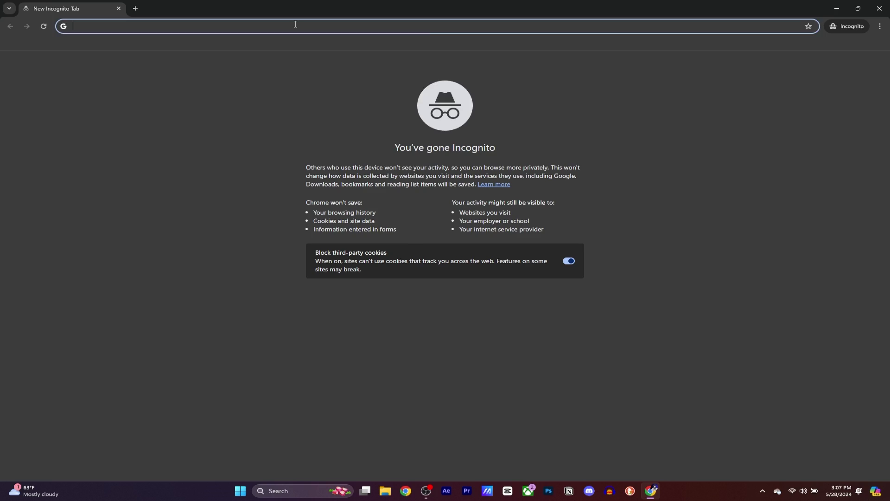
text(Steam)
key(Return)
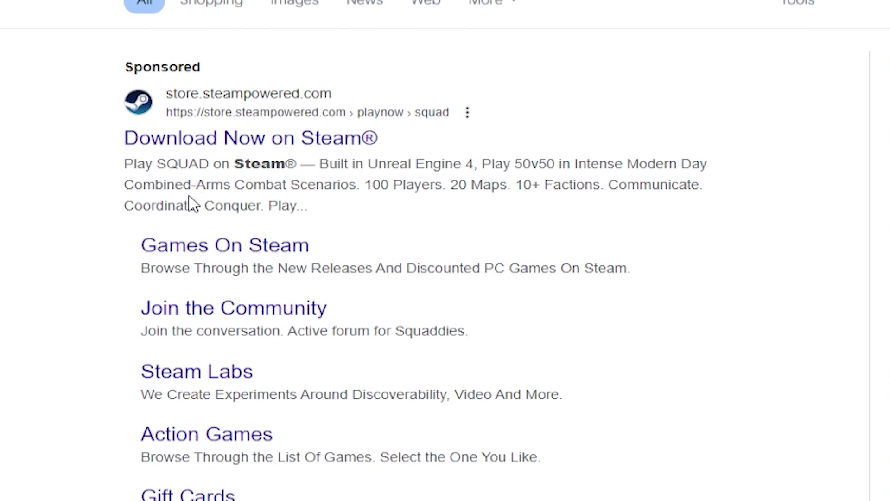
click(198, 146)
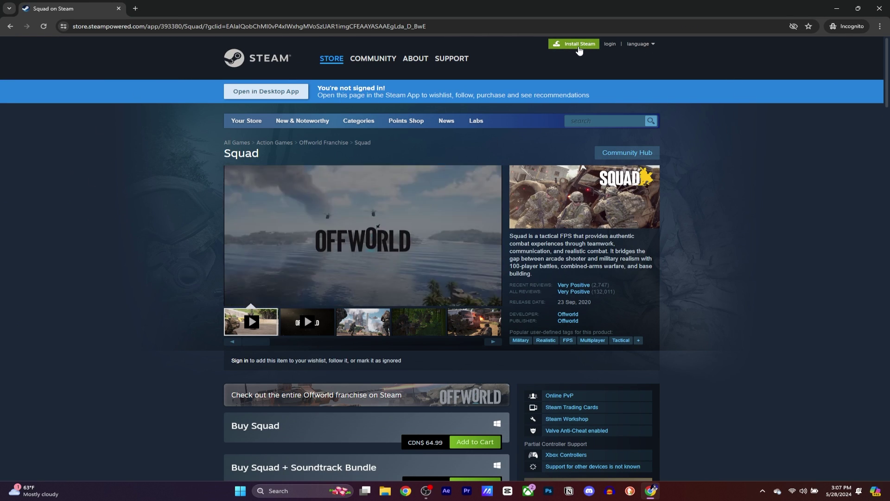
click(578, 46)
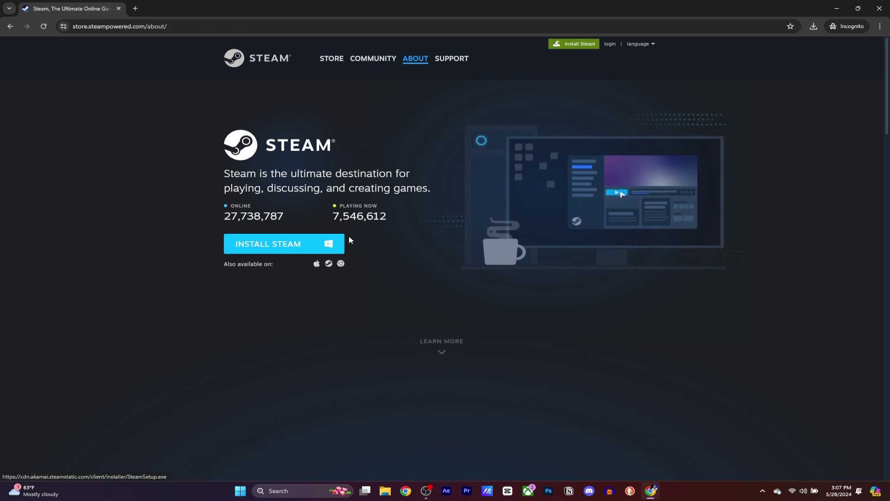
click(349, 237)
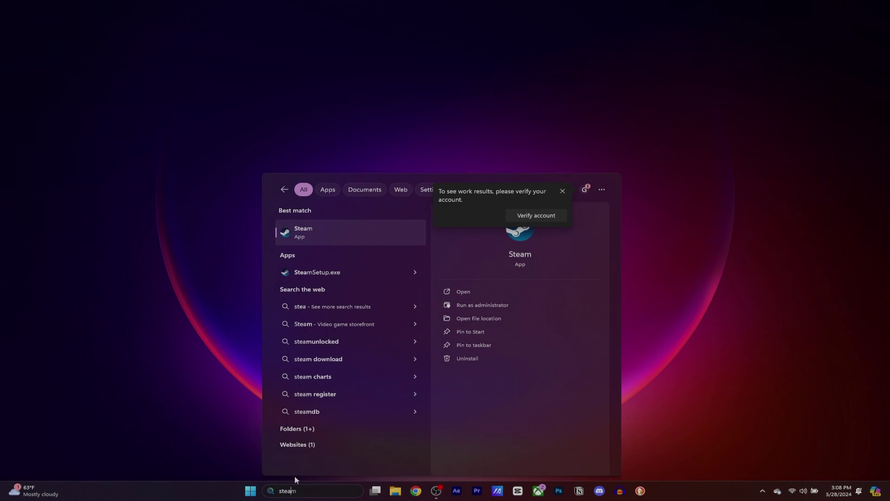
- Launch the installed Steam app and search its store for 'multiversus'
click(475, 294)
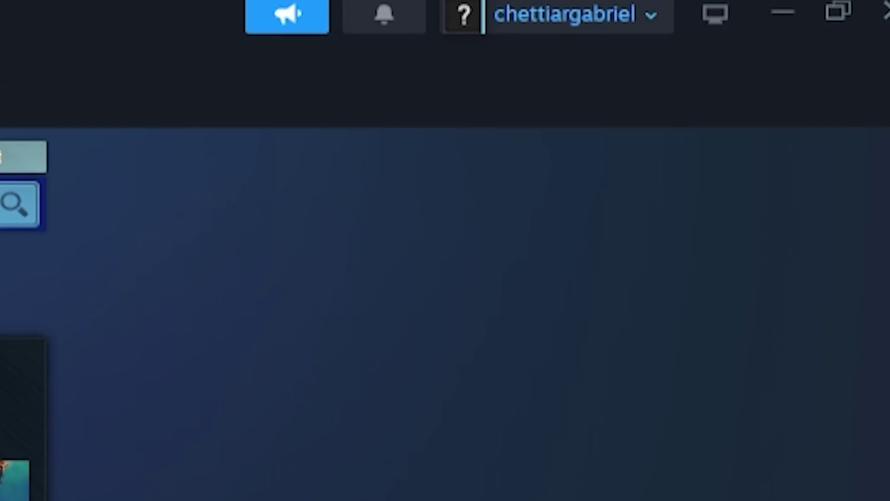
mouse_move(246, 56)
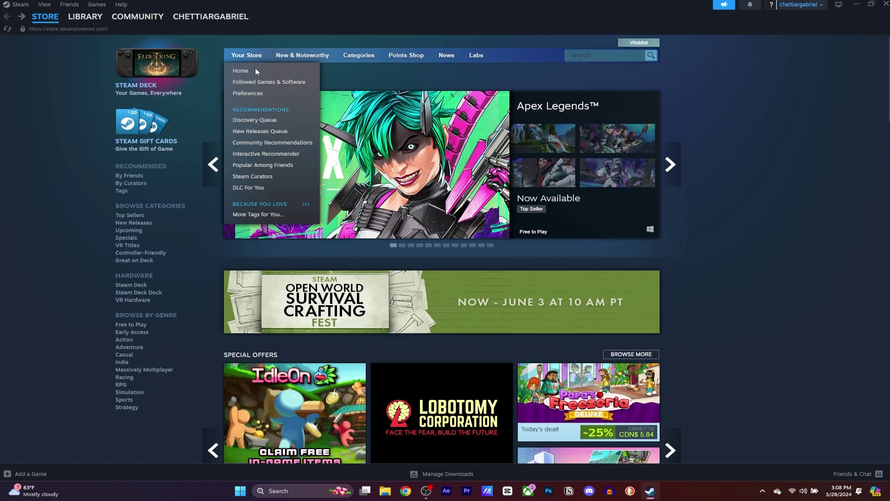
click(595, 55)
text(mu)
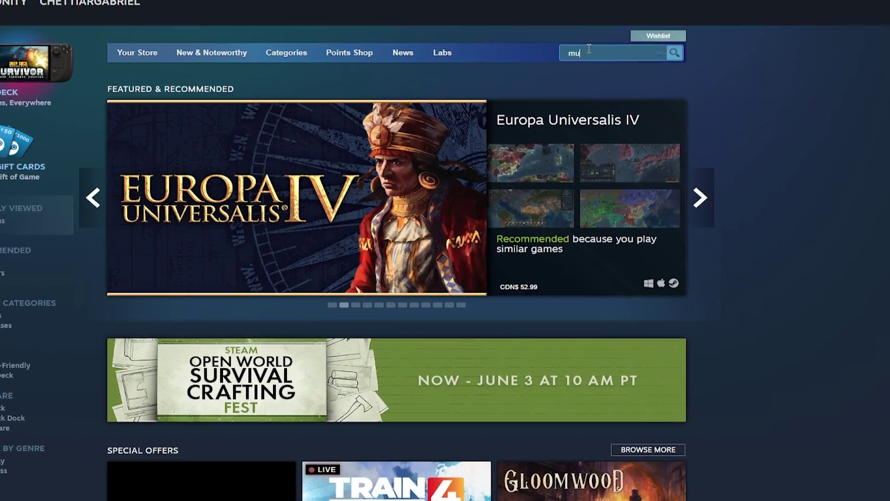
text(lti)
text(versus)
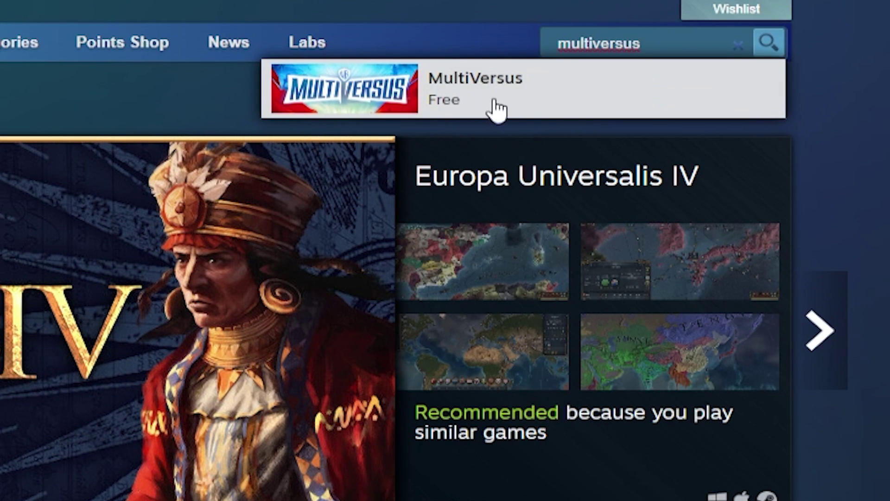
- Open MultiVersus's store page and bring up its 11.42 GB Play Game install dialog
click(532, 96)
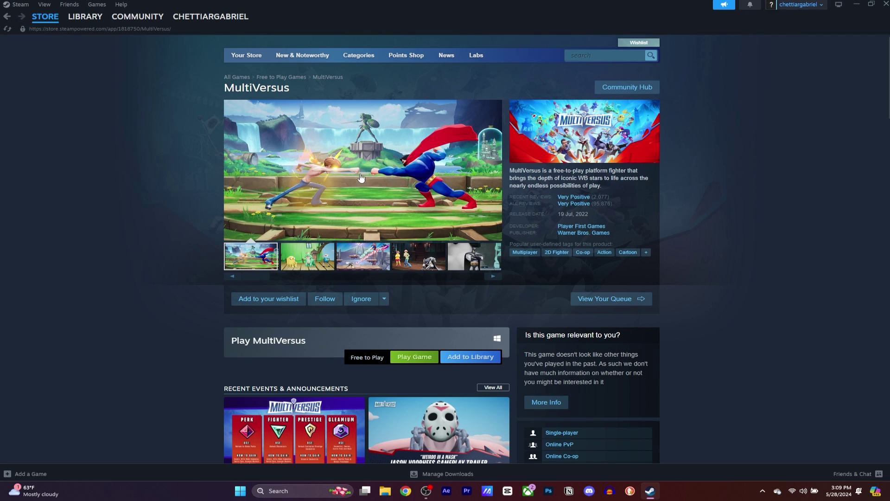
scroll(362, 178, down, 2)
scroll(367, 158, down, 1)
scroll(368, 158, up, 1)
scroll(399, 145, up, 2)
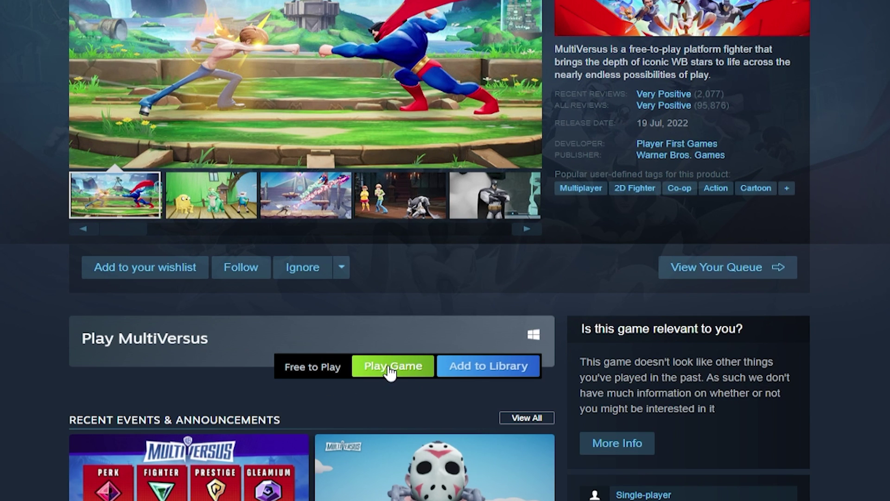
click(396, 368)
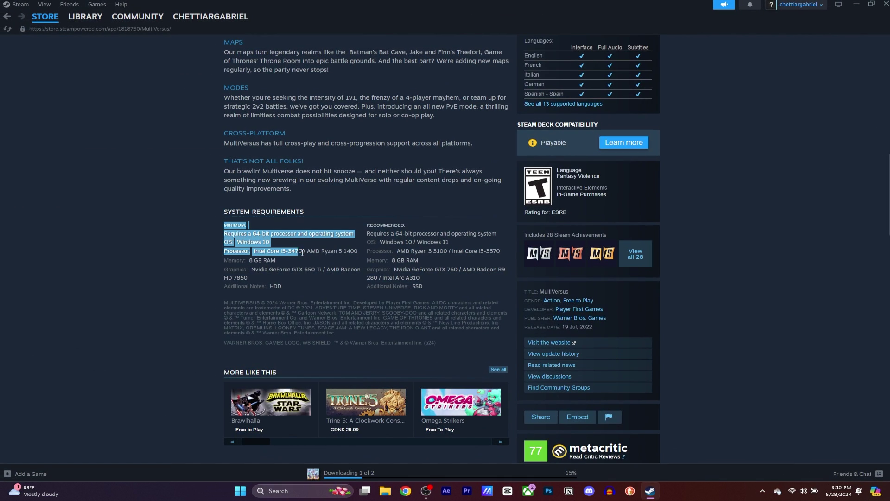
- Highlight the System Requirements text on MultiVersus's store page while the download runs
drag(302, 253, 426, 287)
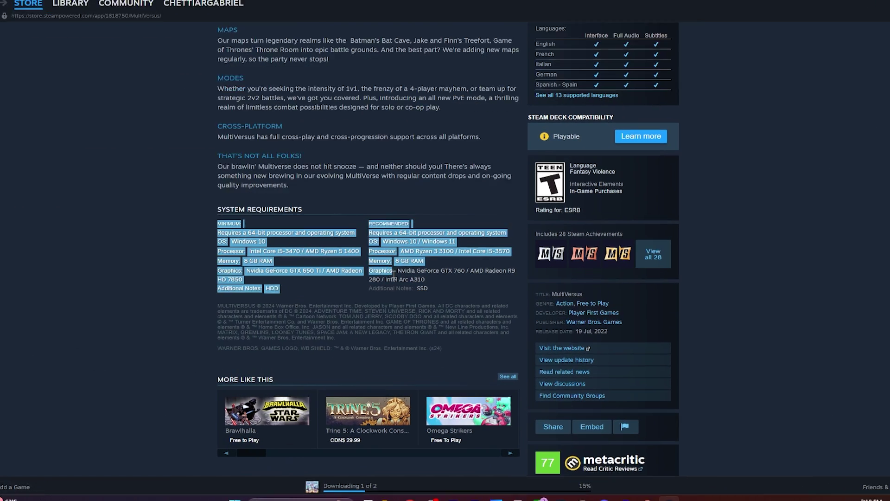